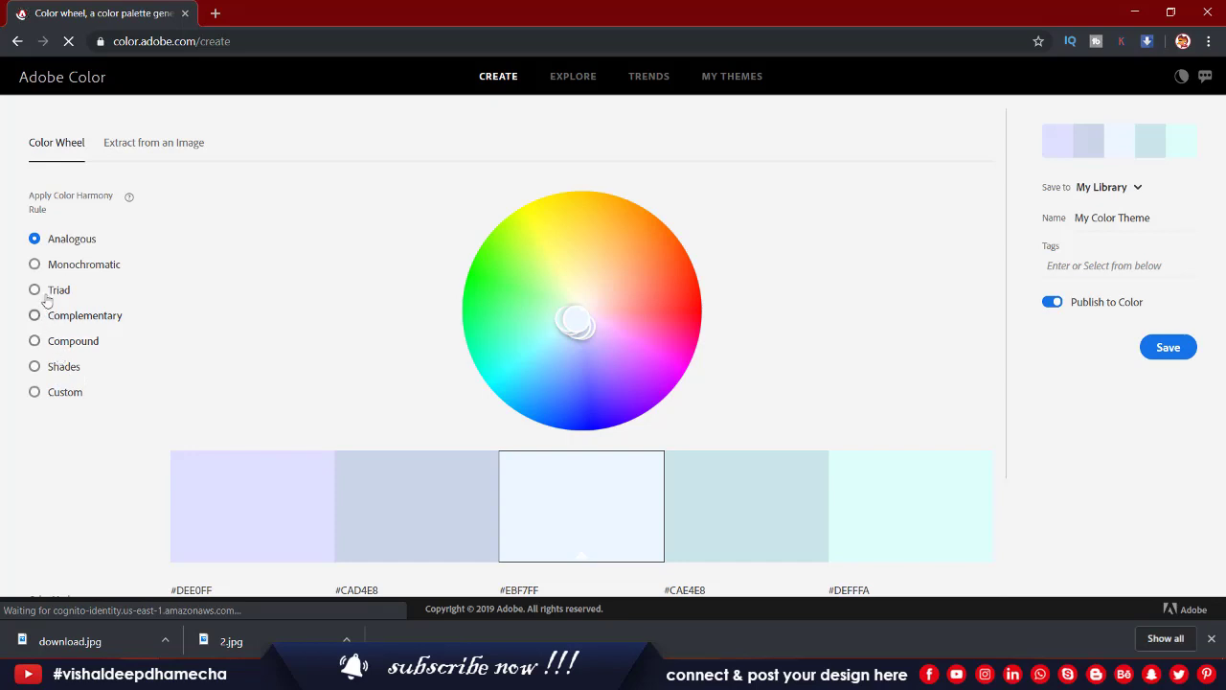
Compare the Monochromatic, Analogous, Triad and Complementary harmony rules, settle on Triad and move the base color to light green.
click(69, 265)
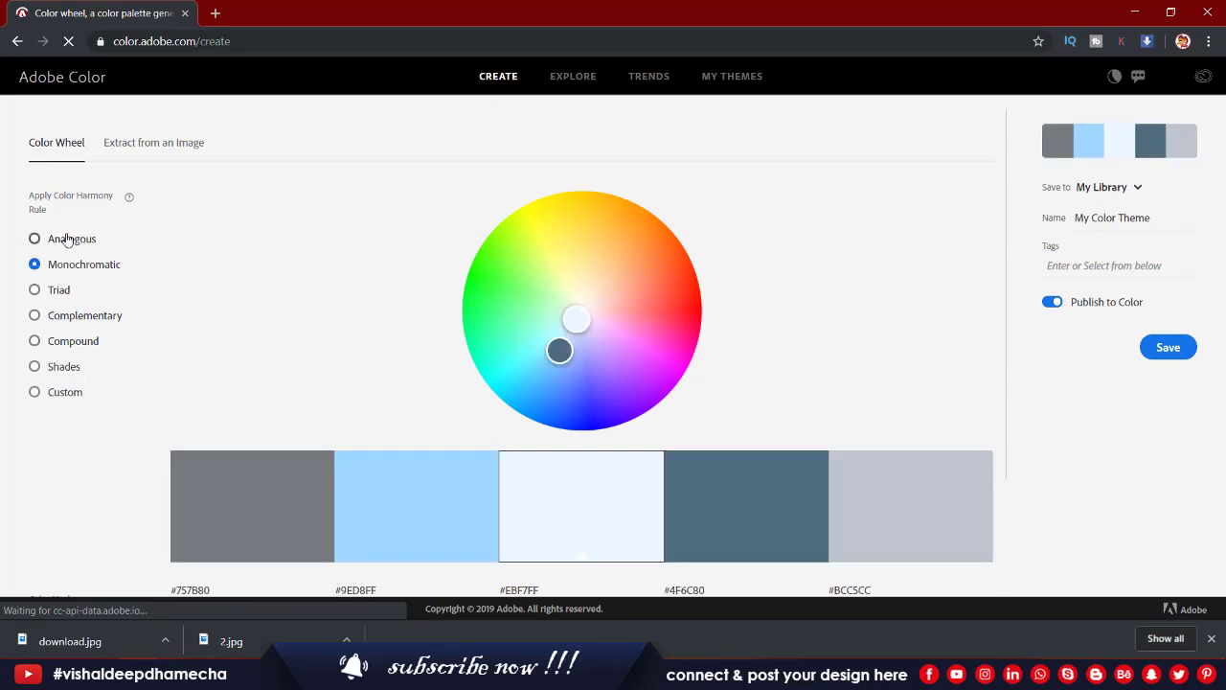
click(62, 239)
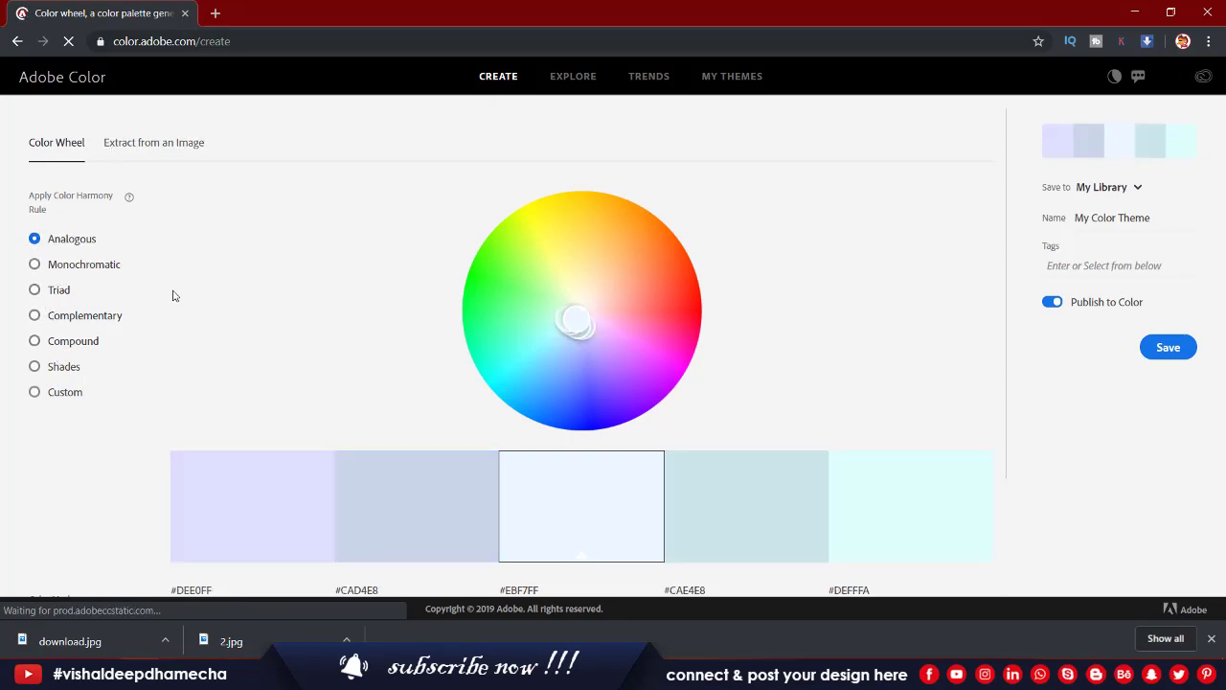
click(58, 290)
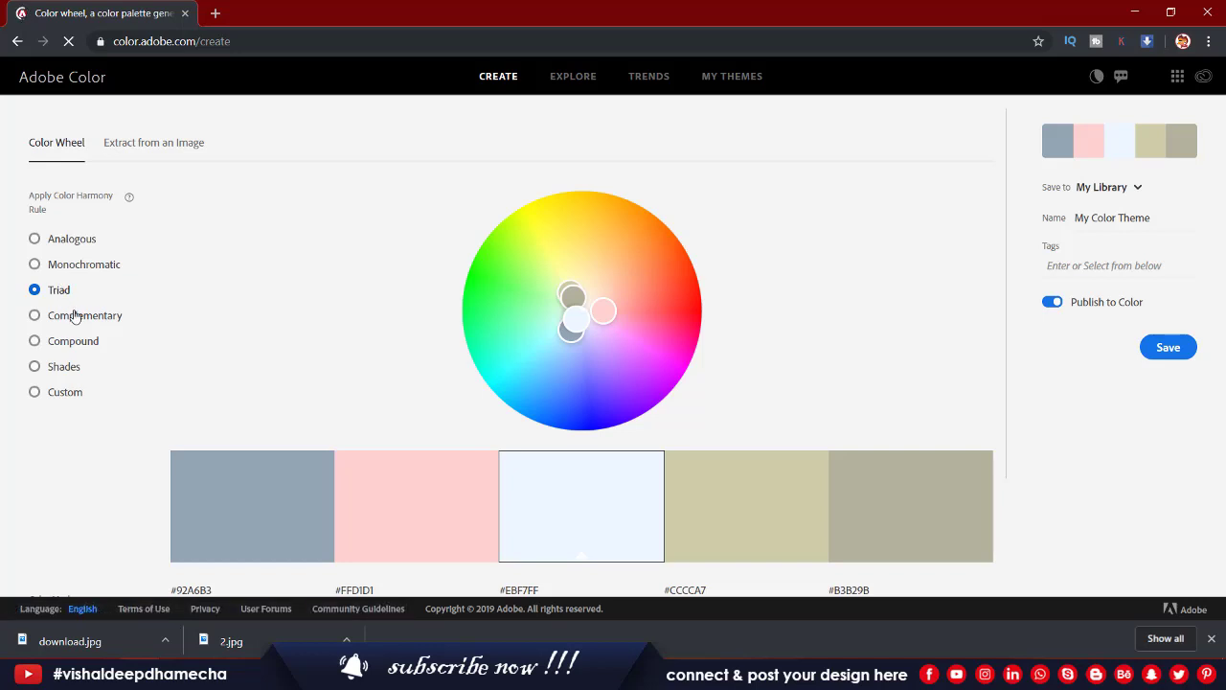
click(82, 319)
click(59, 292)
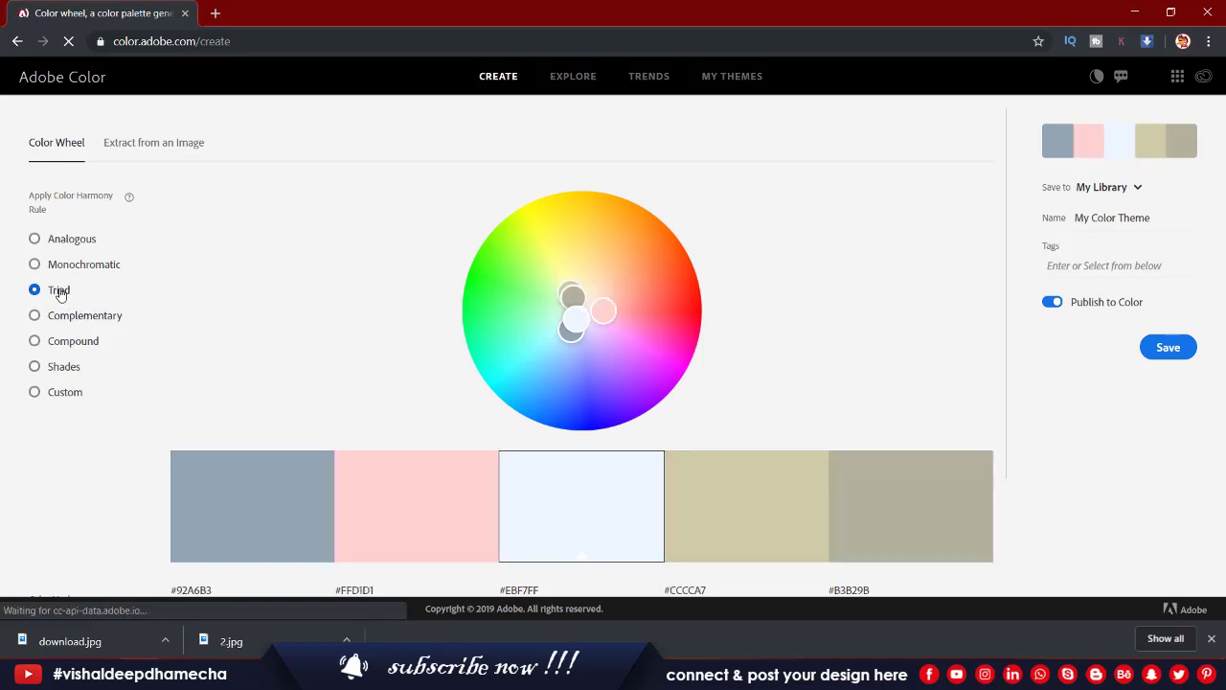
mouse_move(577, 317)
mouse_down()
mouse_move(645, 246)
mouse_move(545, 238)
mouse_move(516, 256)
mouse_up()
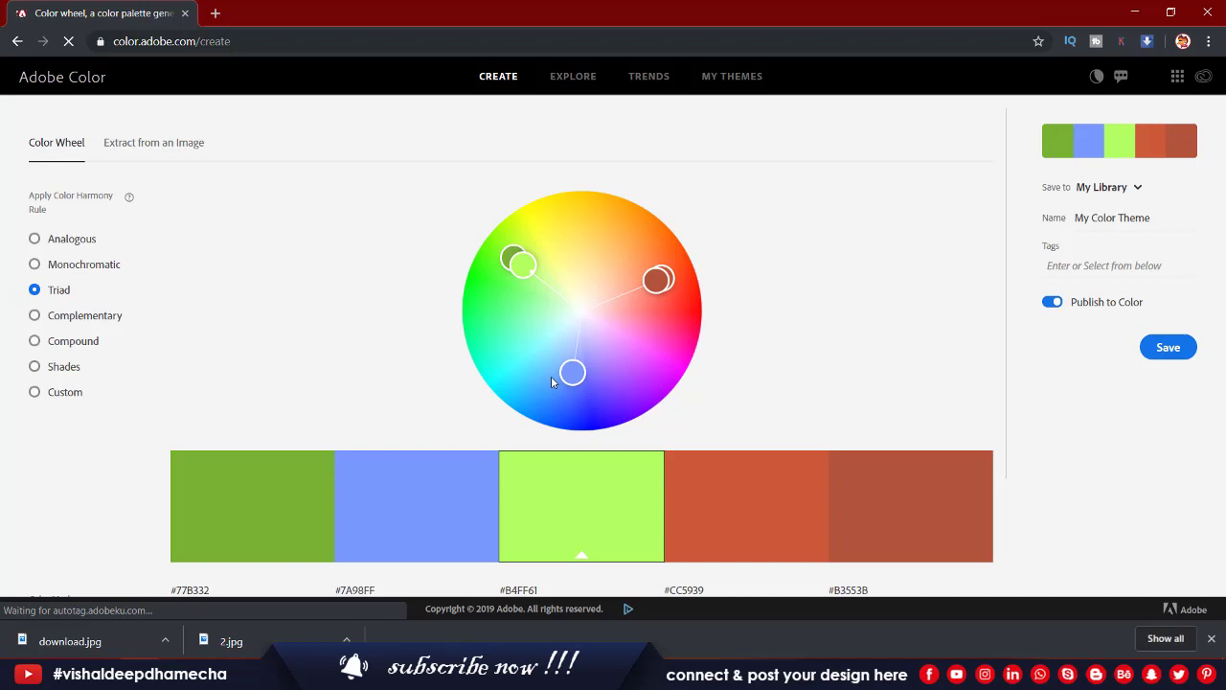
Apply the Analogous rule and shift the palette on the color wheel to orange-red, with base color #FF562B.
click(76, 238)
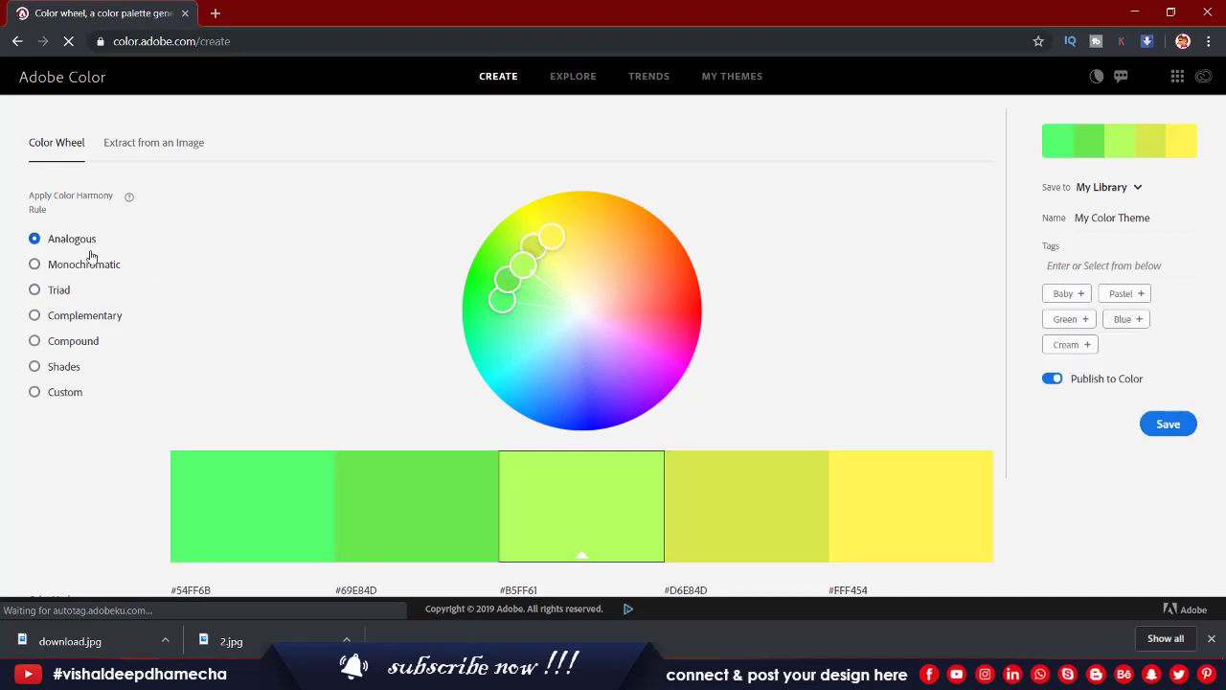
mouse_move(547, 250)
mouse_down()
mouse_move(603, 232)
mouse_move(650, 244)
mouse_move(673, 280)
mouse_up()
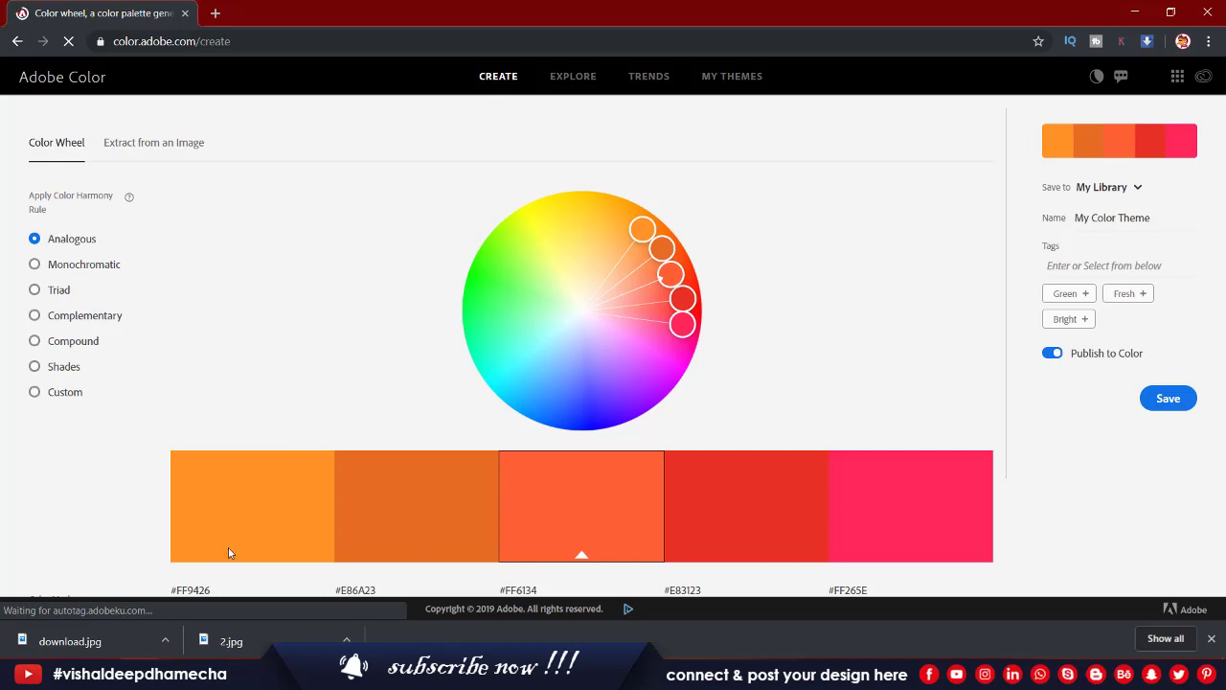
scroll(1028, 392, down, 1)
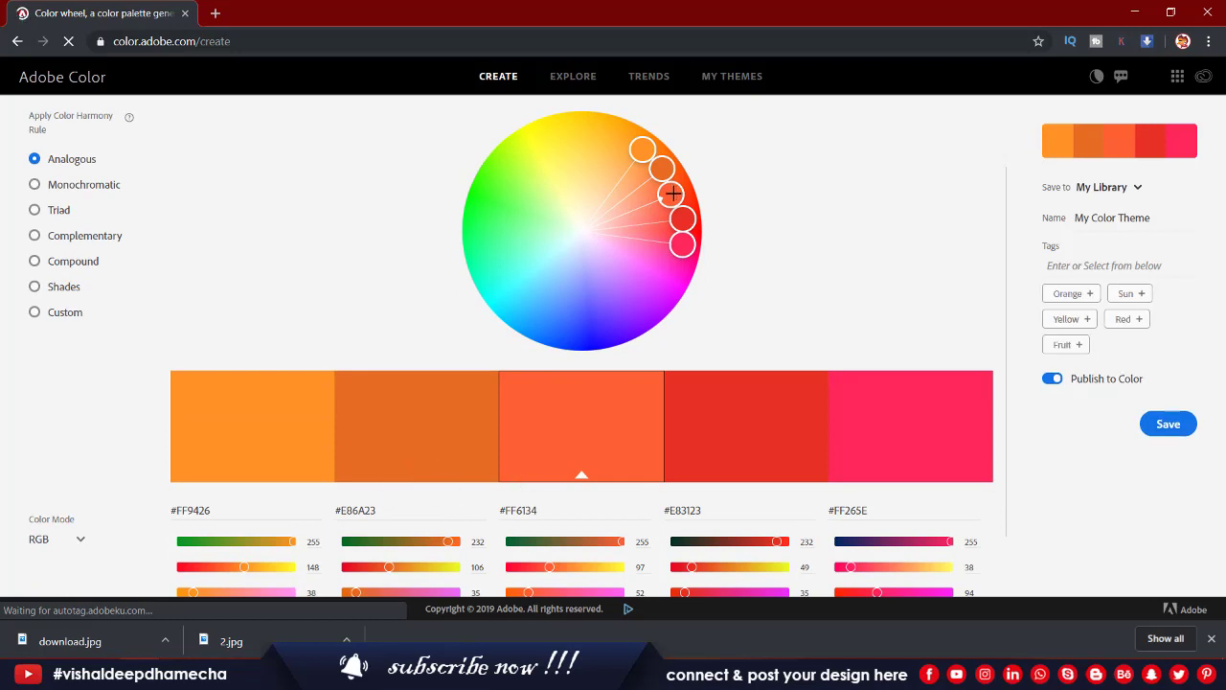
drag(670, 195, 686, 197)
scroll(679, 192, up, 1)
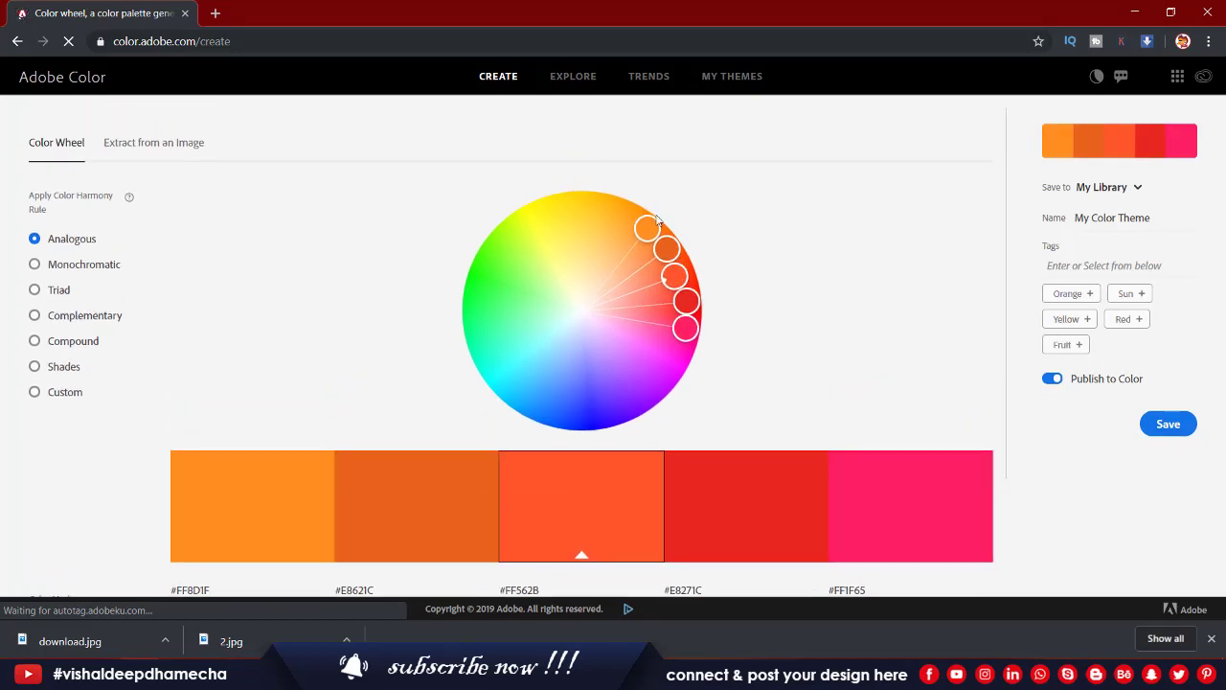
Select the red fourth swatch's hex code and review the color mode options, keeping RGB.
scroll(690, 376, down, 2)
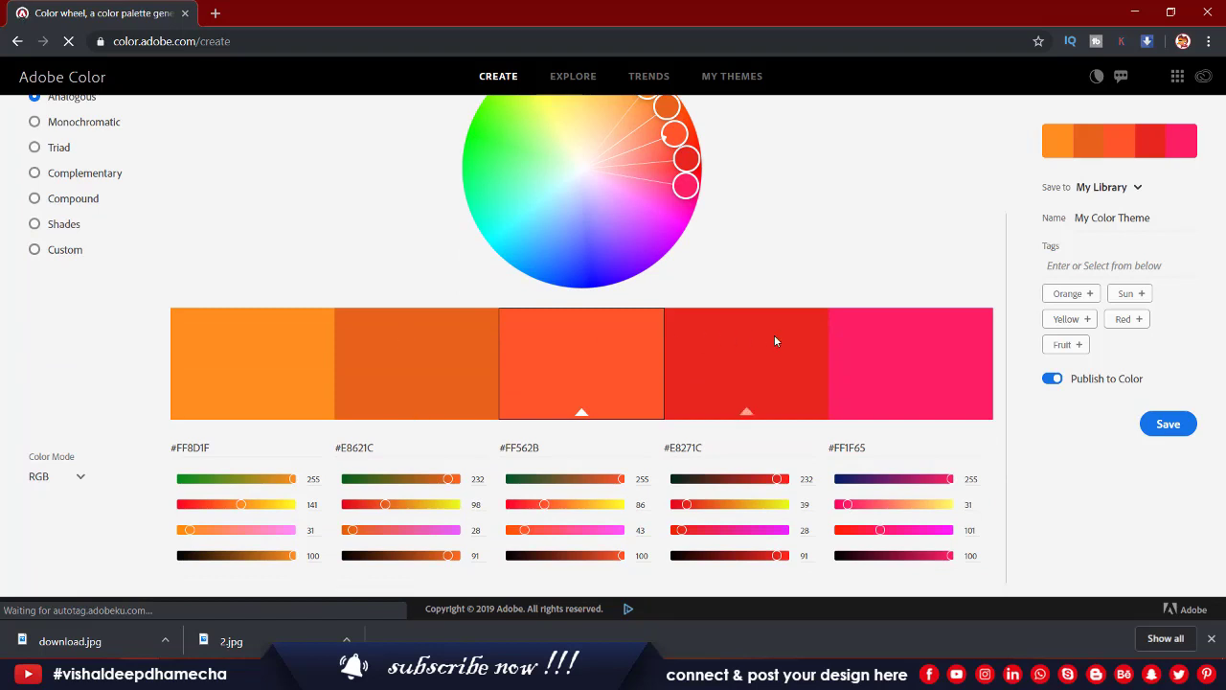
click(723, 448)
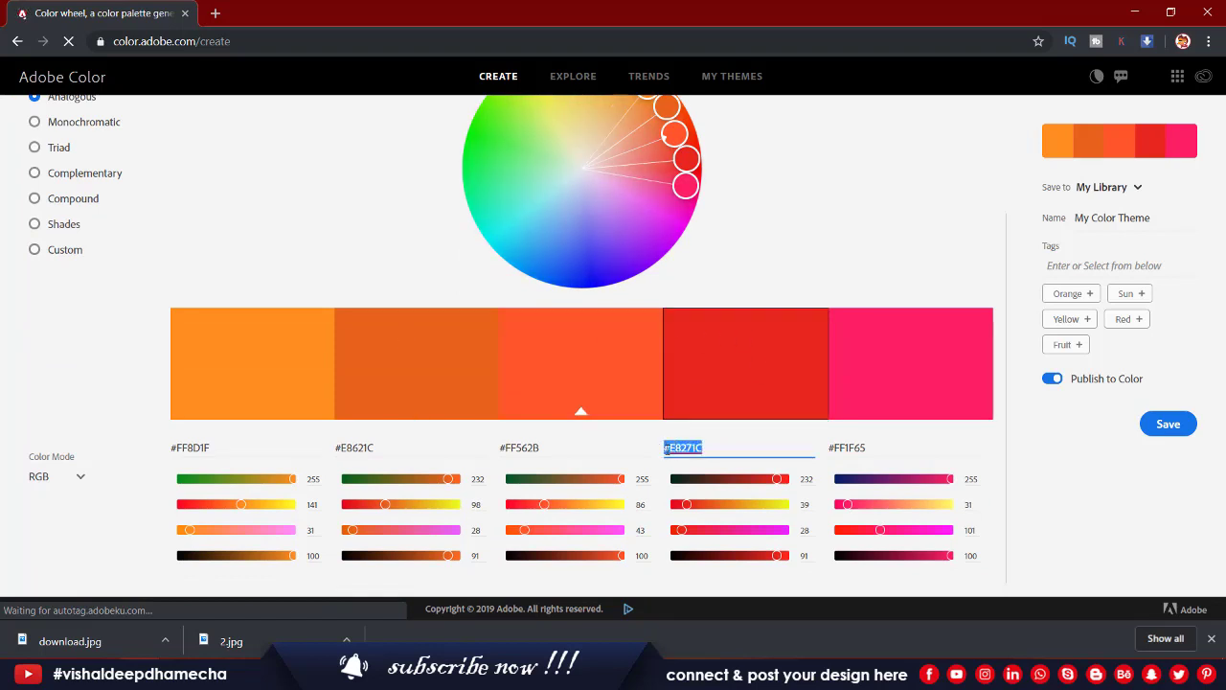
click(81, 476)
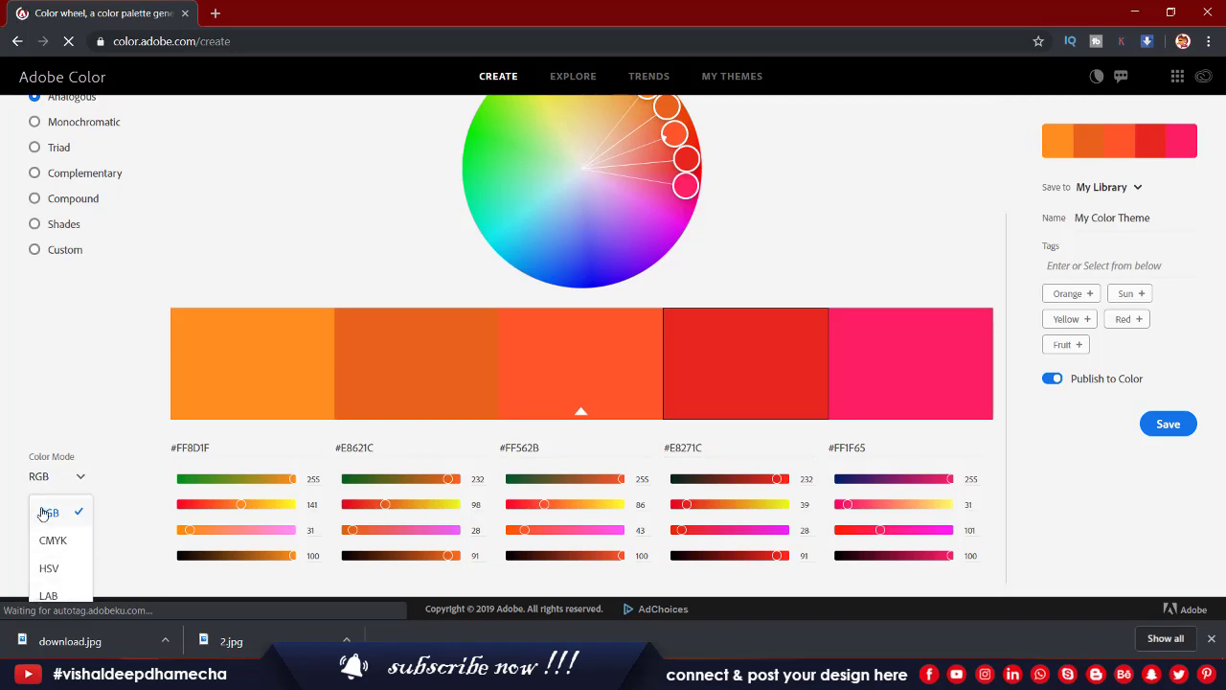
click(43, 515)
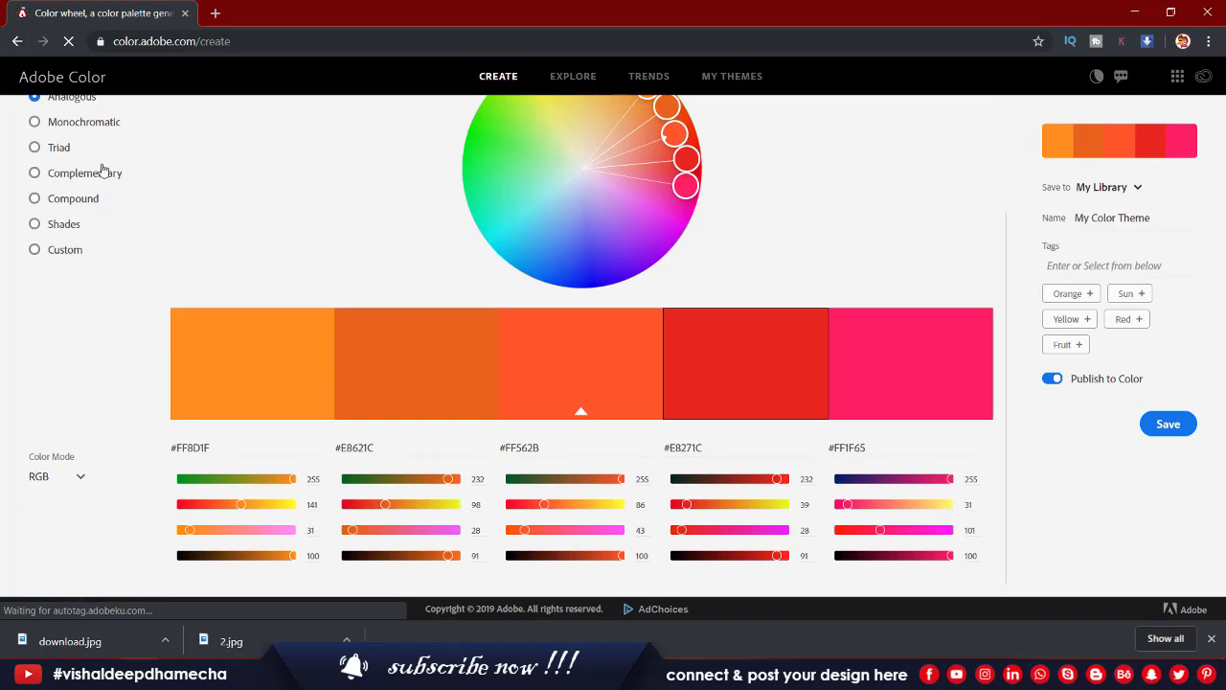
Apply the Monochromatic rule, shift the palette to teal green with base #2BFFBC, and select the gray swatch's hex code.
click(87, 131)
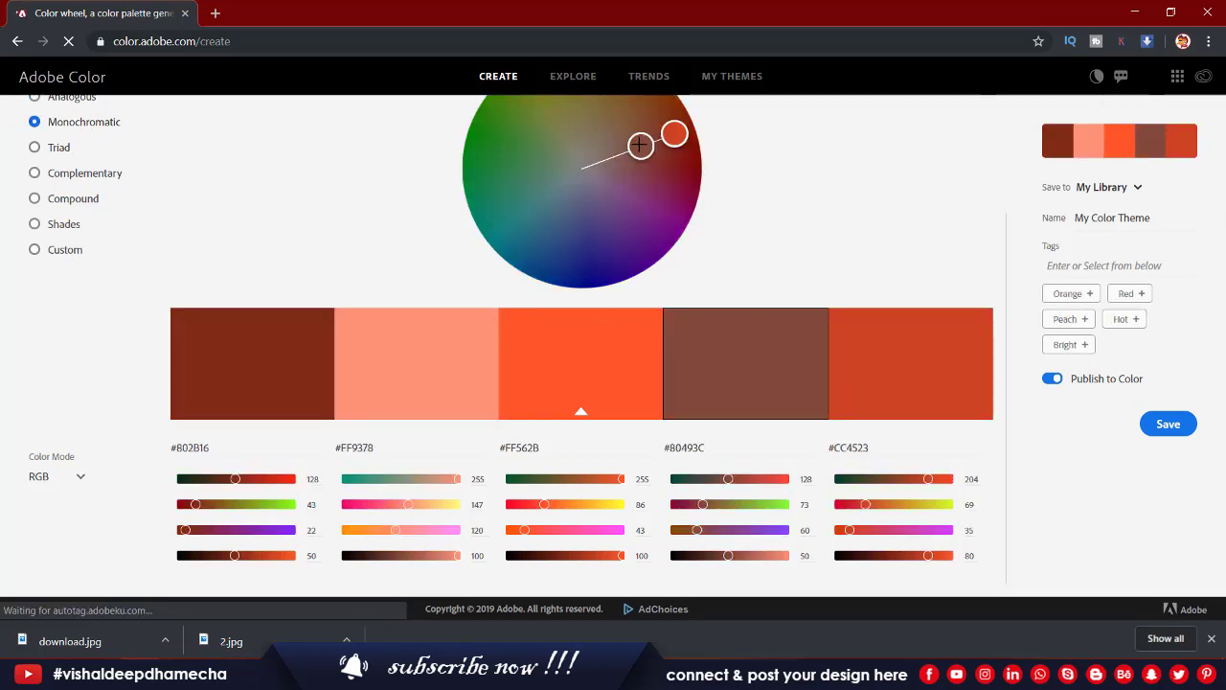
drag(640, 145, 561, 173)
drag(712, 451, 665, 450)
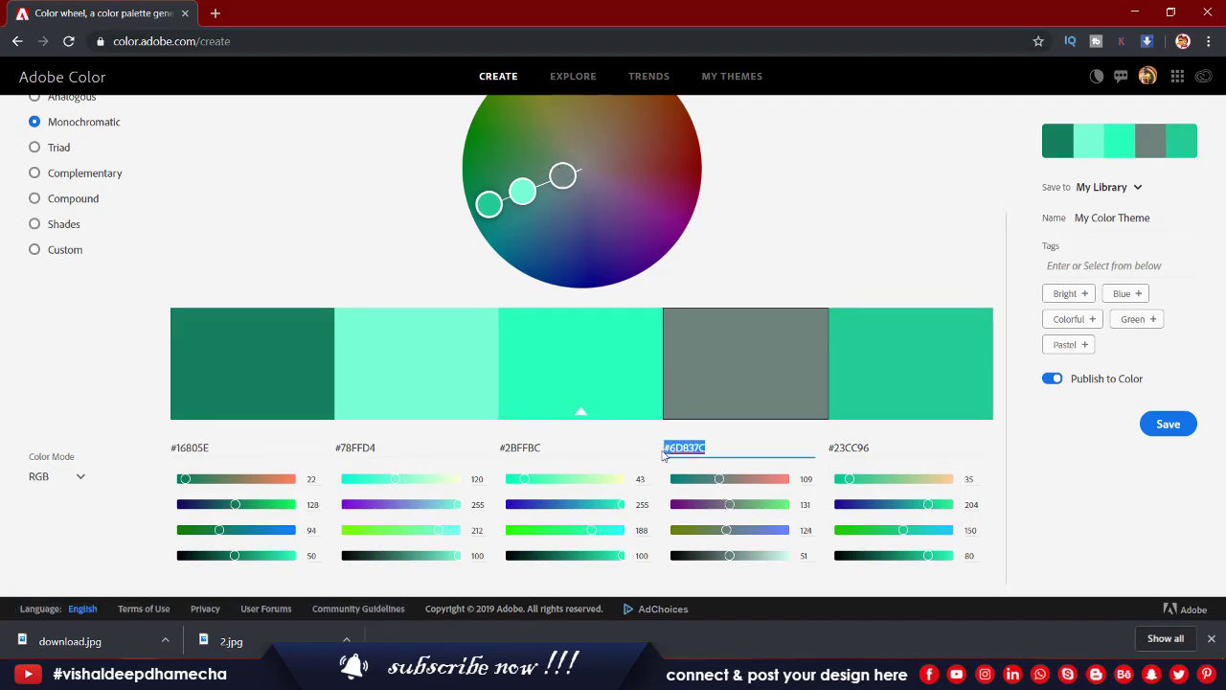
Switch the palette's color mode to CMYK.
click(57, 482)
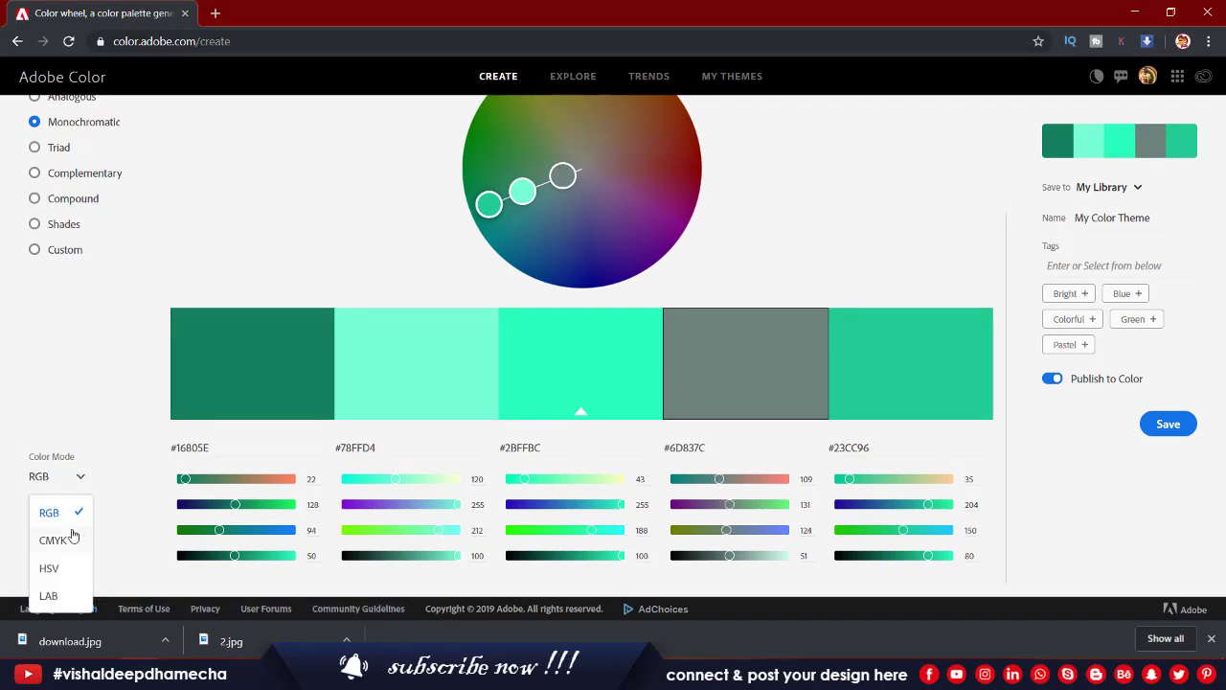
click(53, 540)
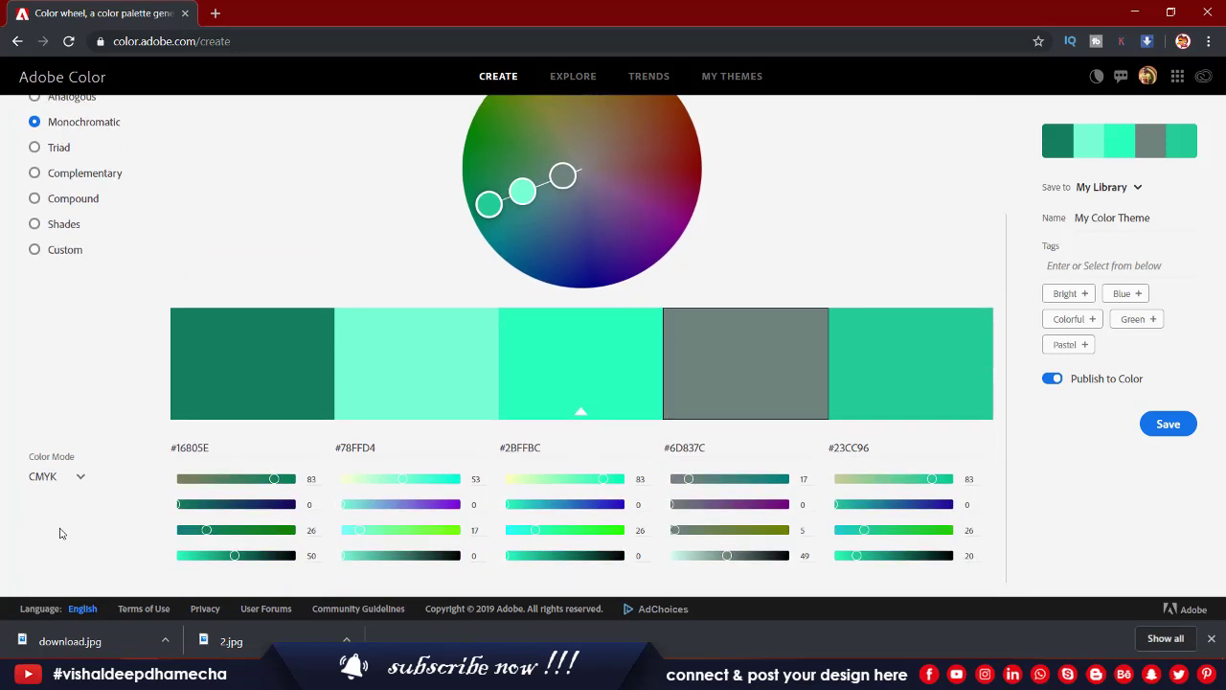
Apply the Analogous rule and move the blue outer marker across the wheel to red, spreading the harmony widely.
click(67, 99)
scroll(407, 199, up, 3)
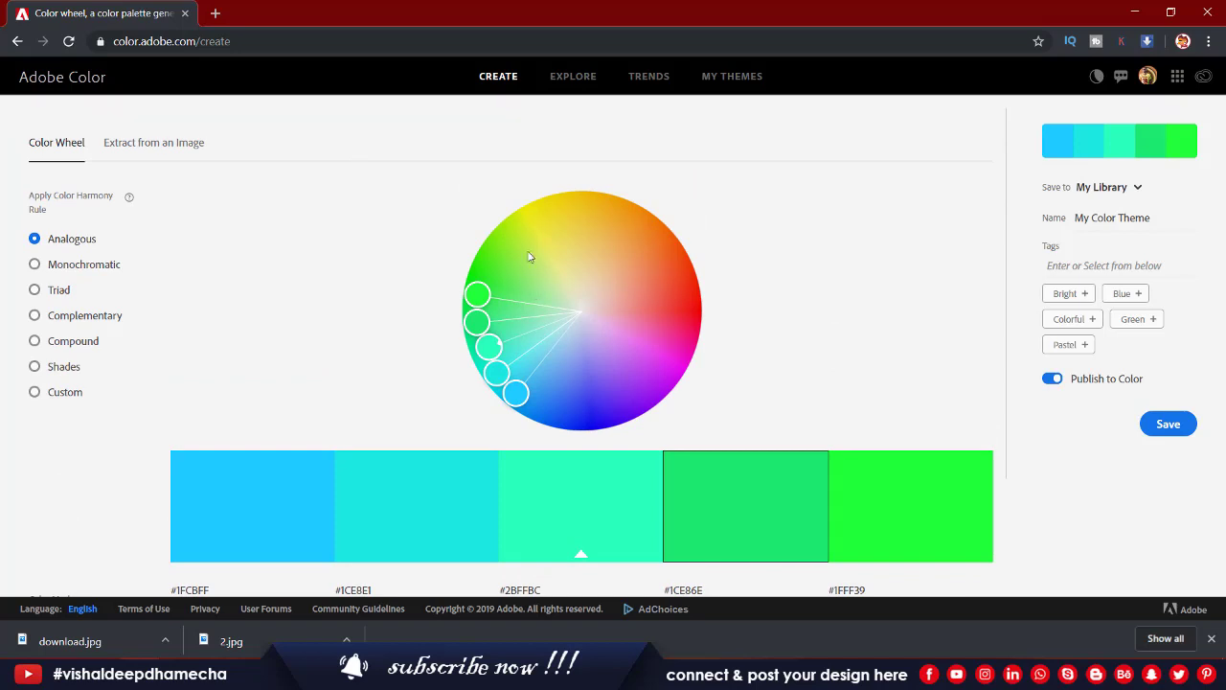
scroll(588, 320, down, 1)
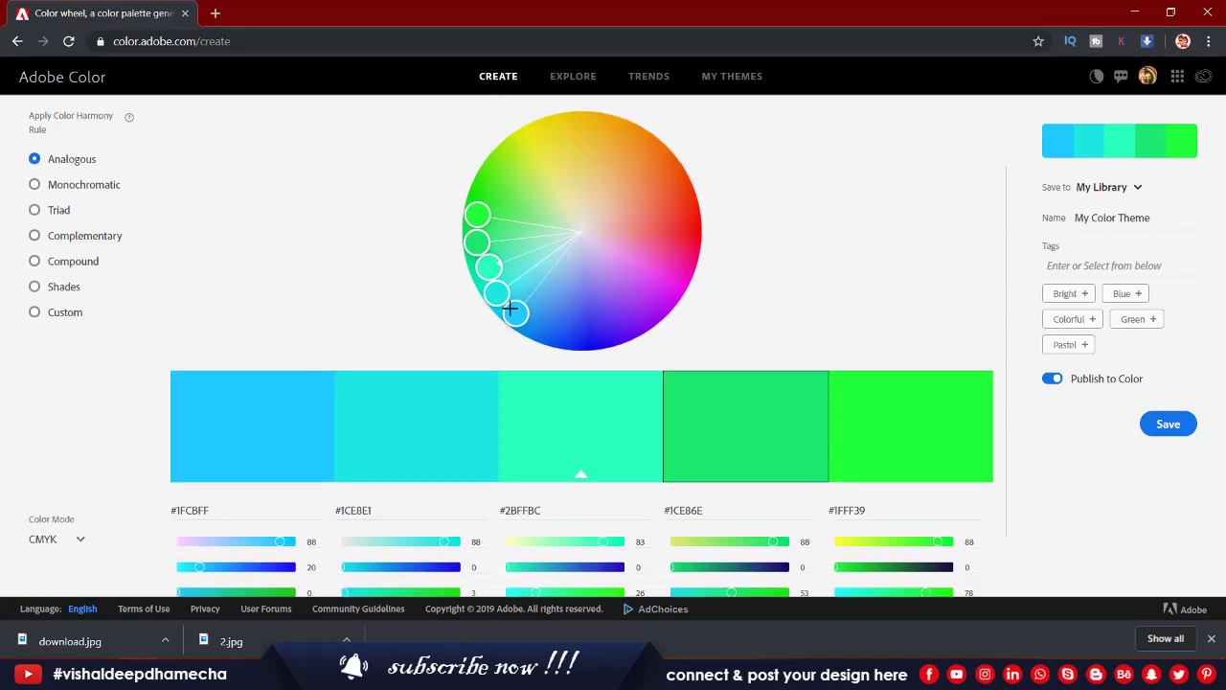
drag(512, 311, 680, 218)
scroll(680, 218, down, 1)
scroll(681, 217, up, 1)
scroll(574, 245, down, 1)
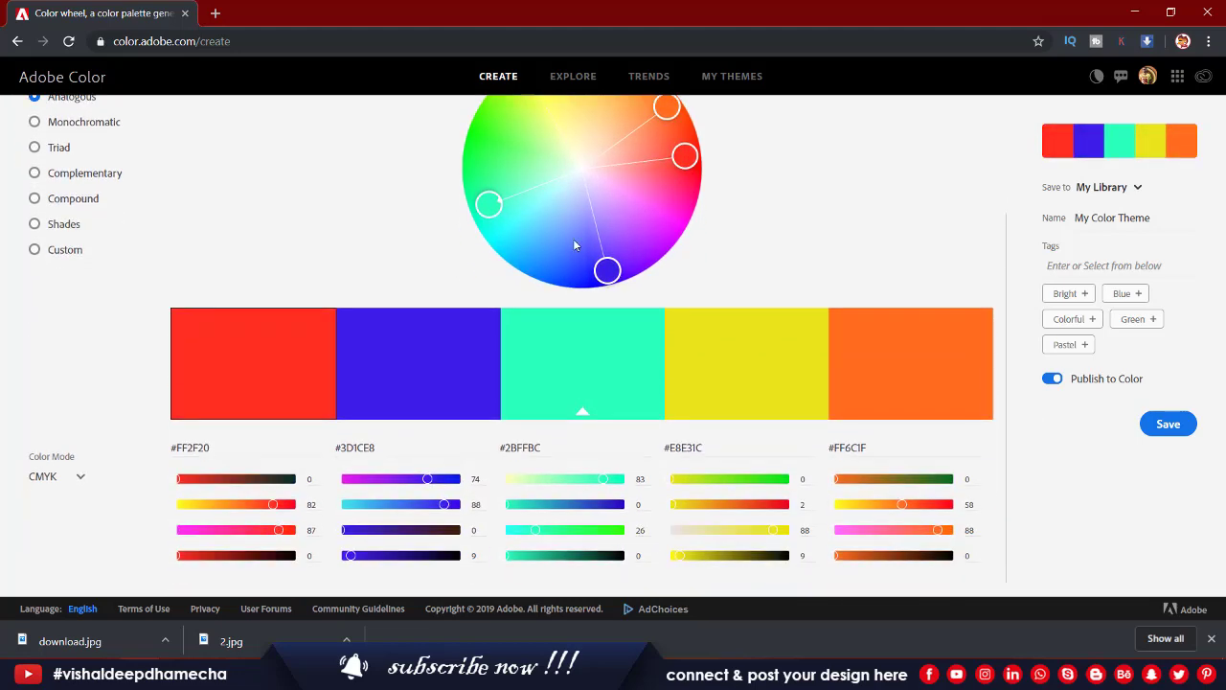
Adjust the spread Analogous palette by moving the blue marker to purple and fine-tuning the first swatch to orange #FF9921.
drag(599, 266, 642, 252)
scroll(610, 266, up, 1)
scroll(670, 301, down, 1)
scroll(539, 243, up, 1)
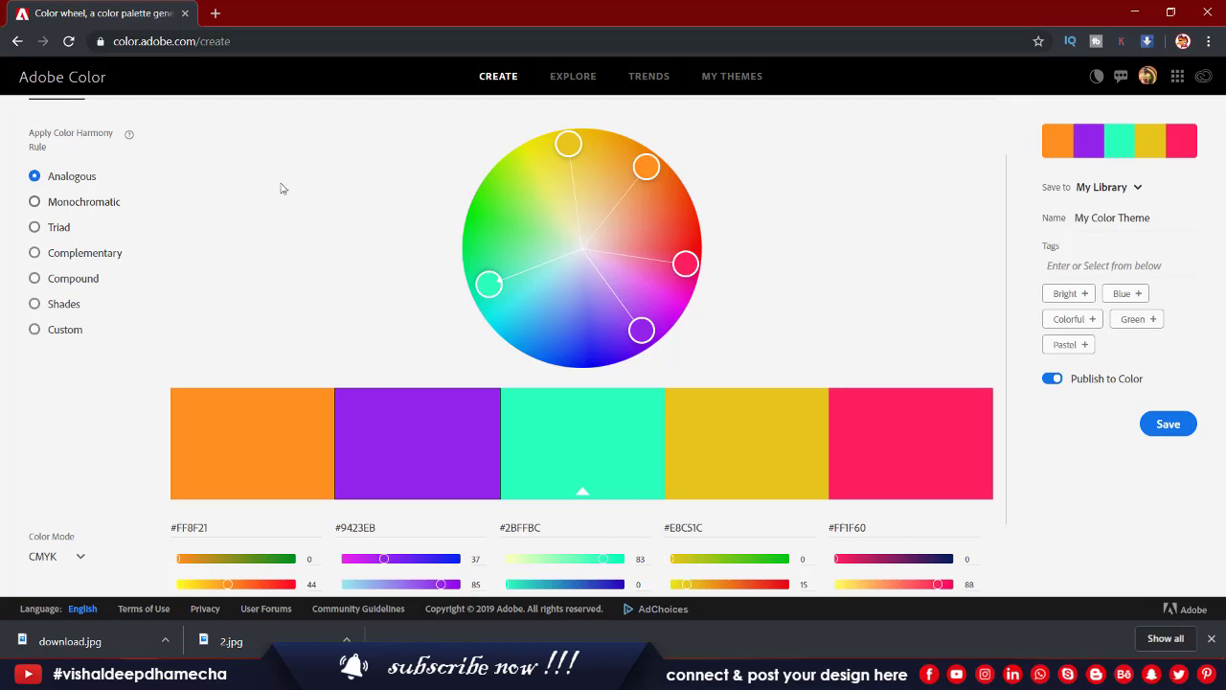
drag(650, 167, 642, 160)
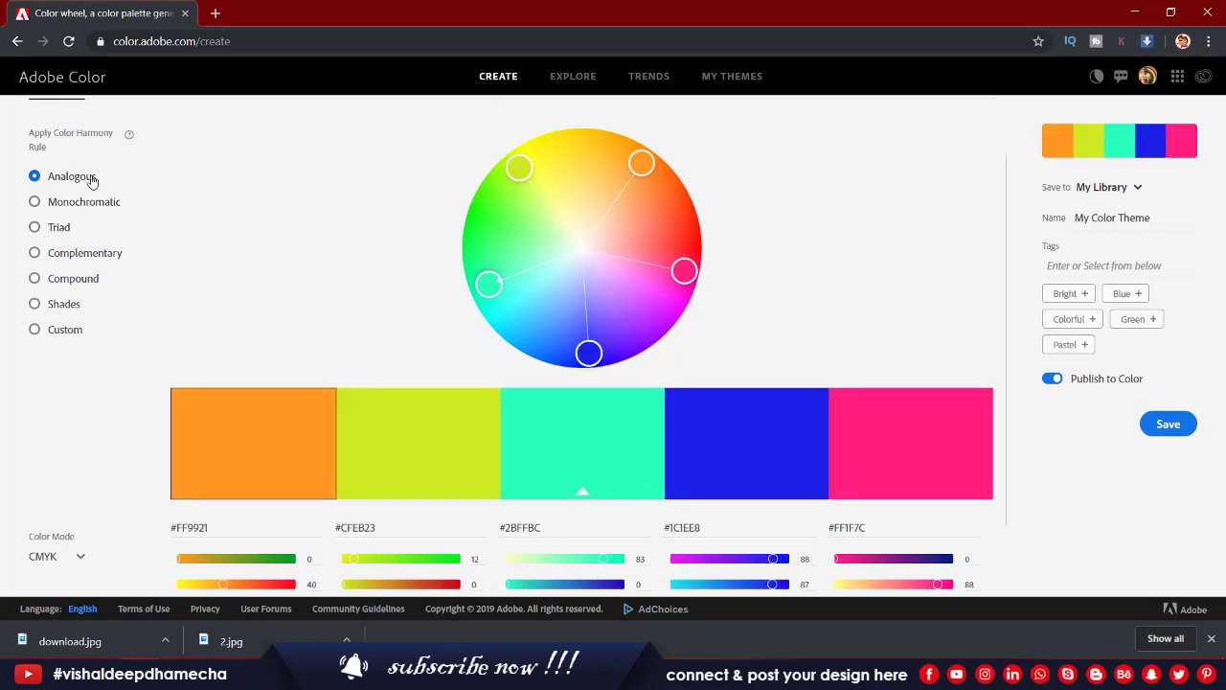
Apply the Monochromatic rule and shift the palette to yellow with base color #FFF42B.
click(55, 208)
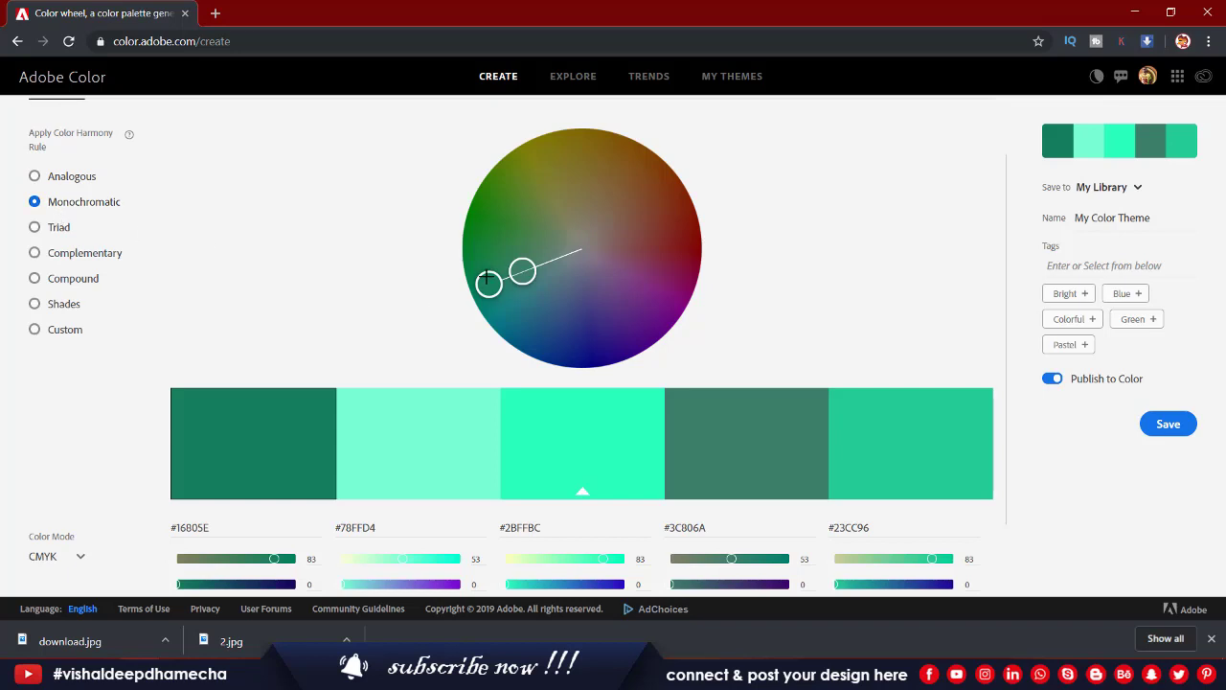
drag(486, 278, 563, 218)
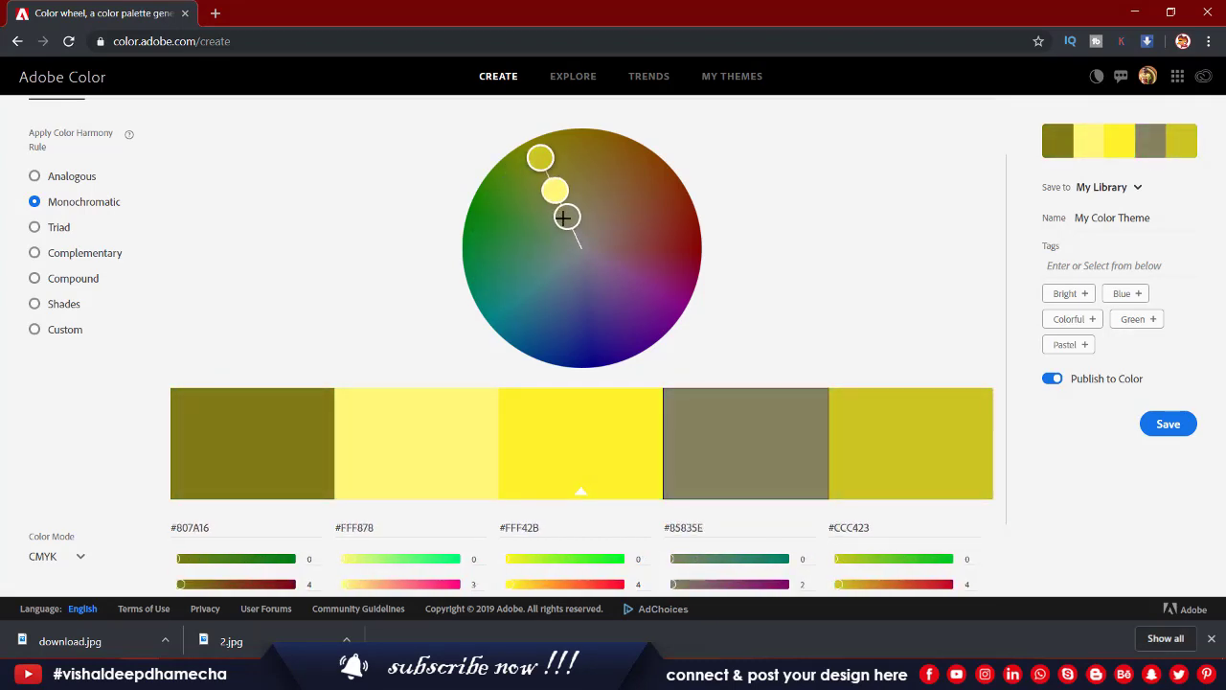
Apply the Complementary rule and move the markers of the two contrasting swatches to new hues on the wheel.
click(60, 254)
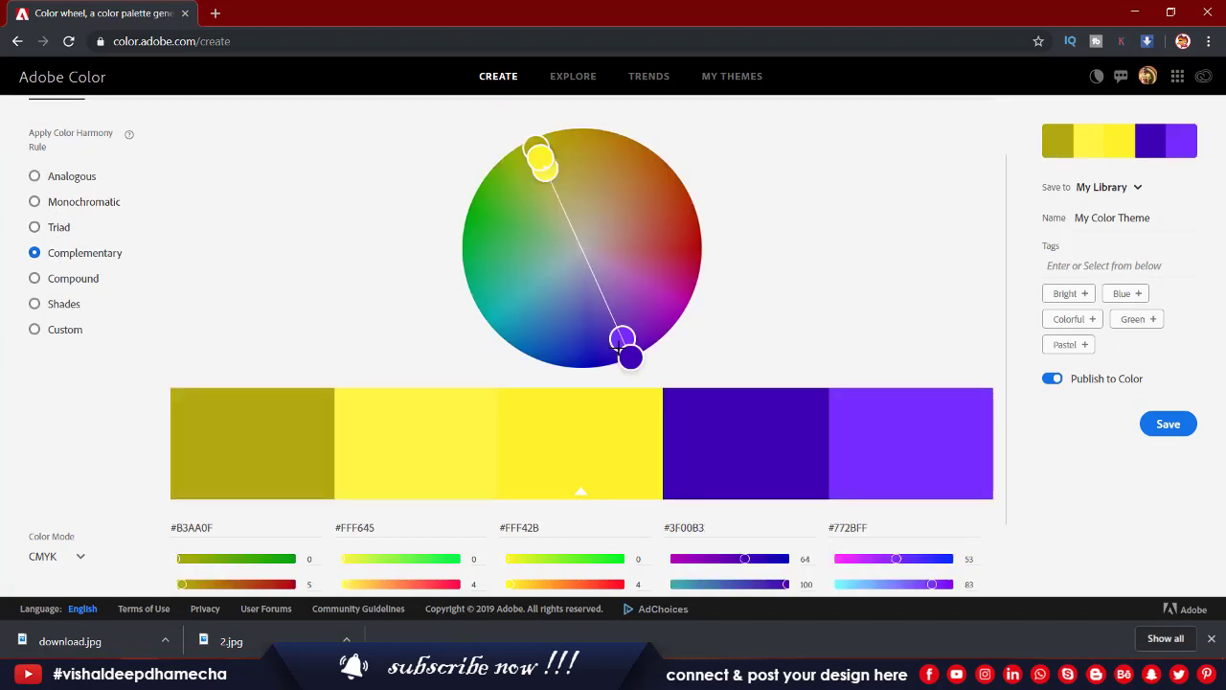
drag(617, 344, 604, 236)
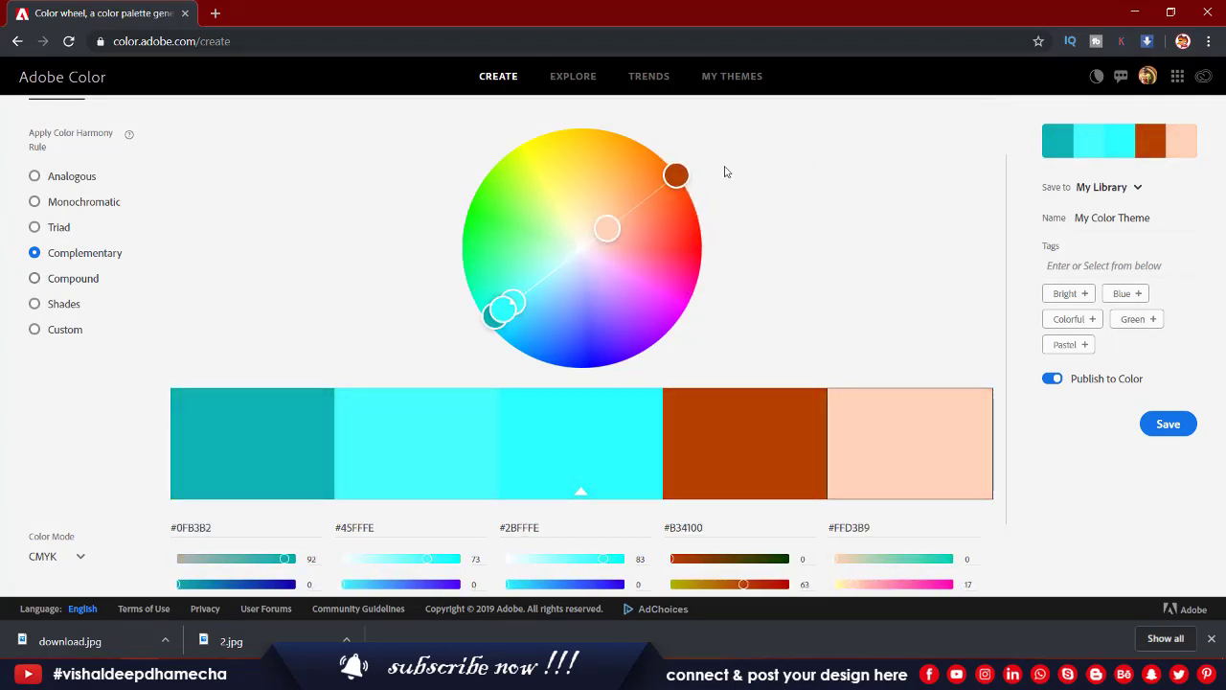
drag(676, 174, 495, 252)
Apply the Compound rule with a green base color, and switch to the Shades rule with the base adjusted to #71FF42.
click(85, 280)
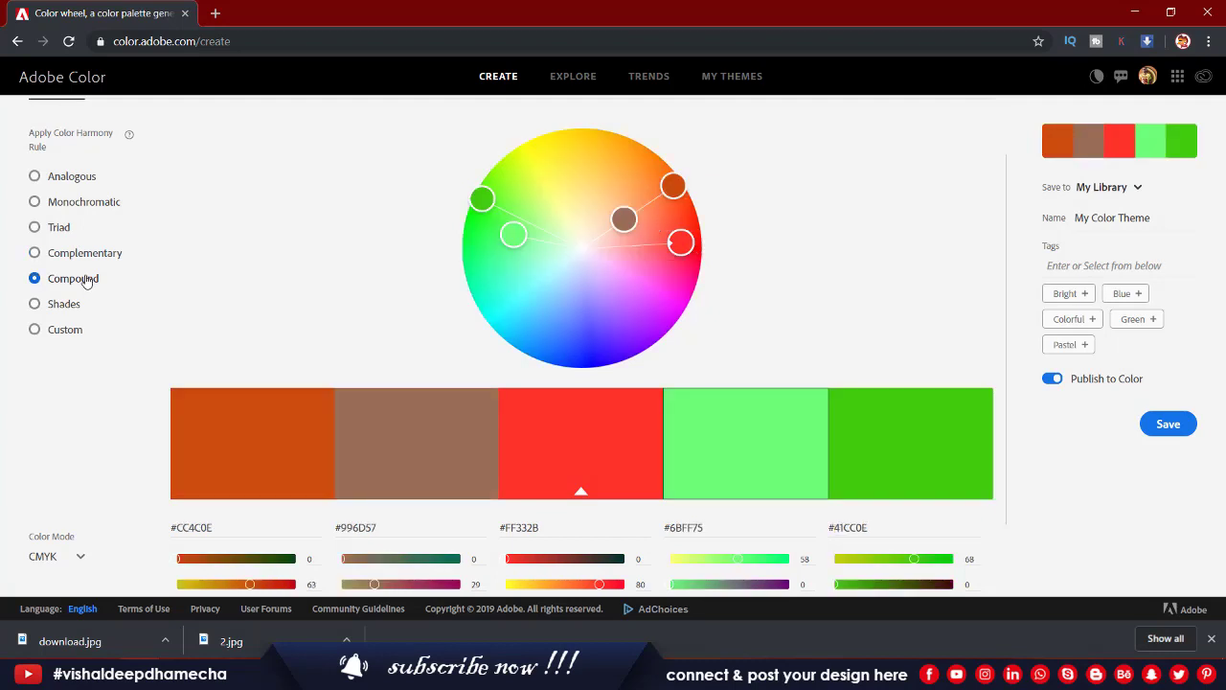
drag(619, 253, 529, 247)
click(51, 307)
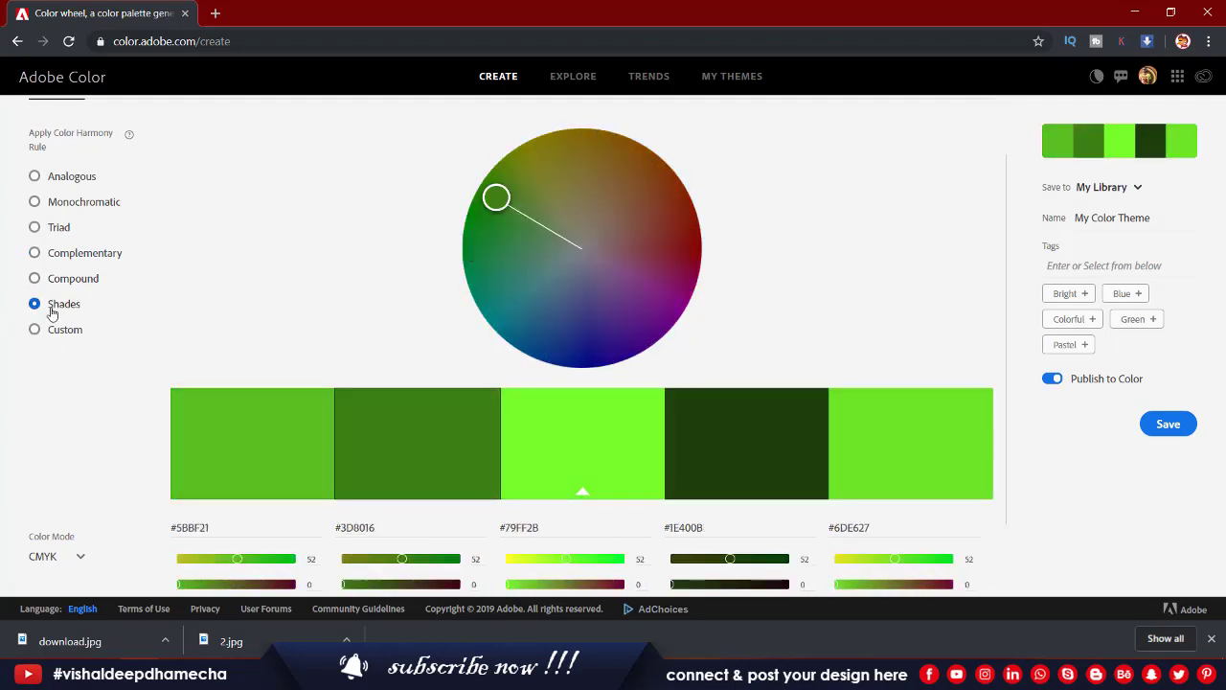
mouse_move(496, 199)
mouse_down()
mouse_move(539, 214)
mouse_move(502, 209)
mouse_up()
Try the Custom harmony rule and return the green palette to the Analogous rule.
click(58, 331)
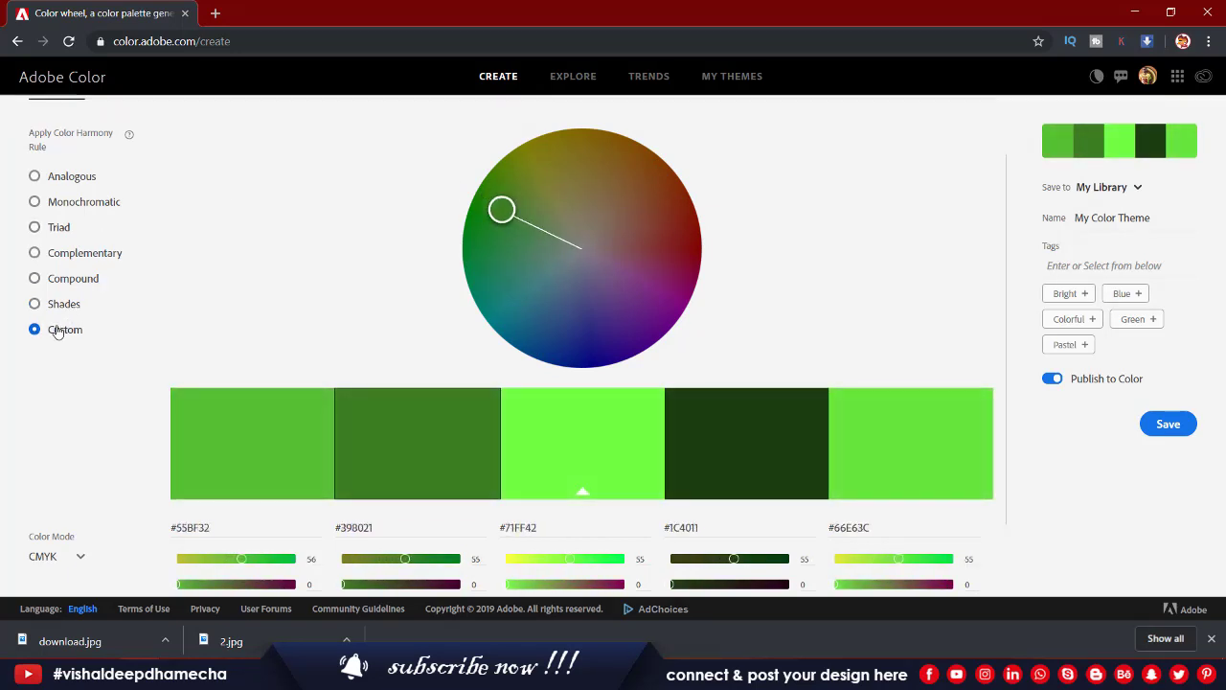
click(56, 177)
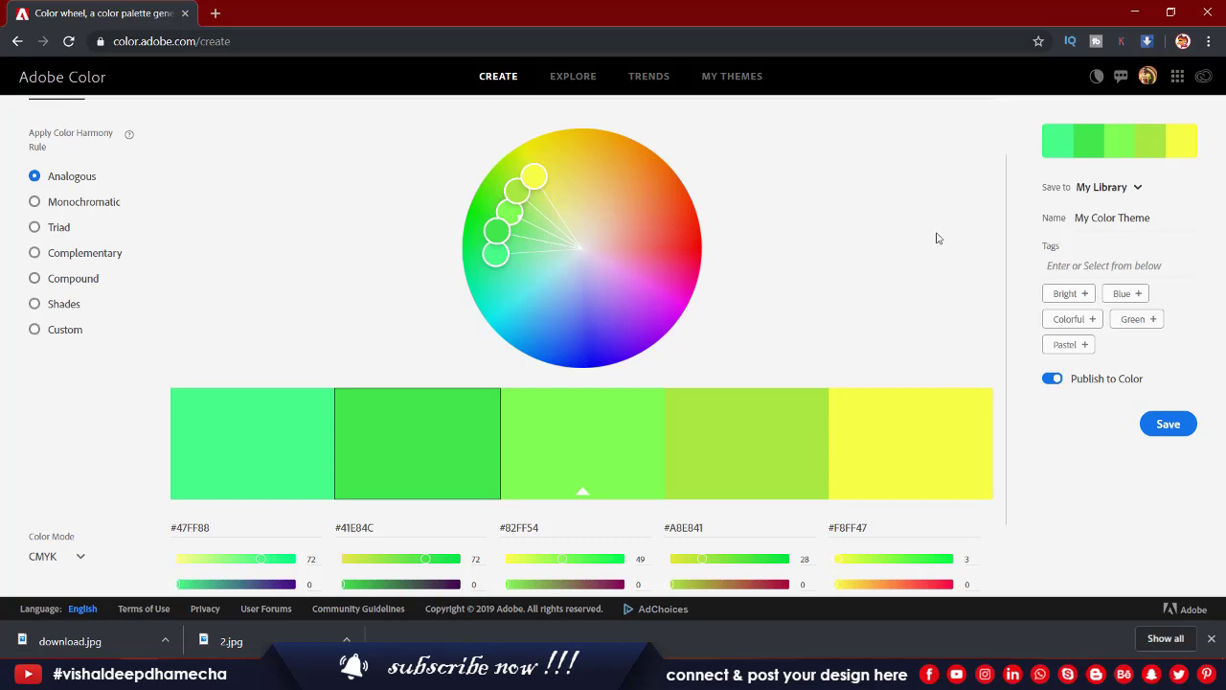
scroll(923, 230, down, 1)
scroll(150, 142, up, 2)
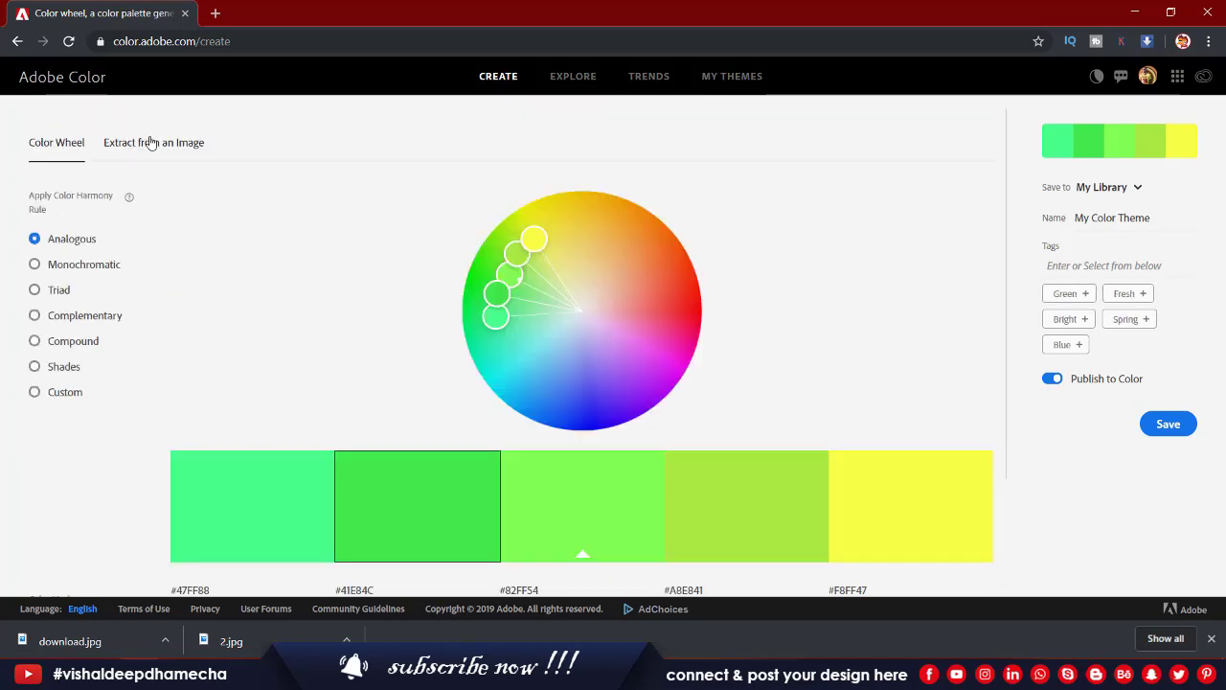
Extract a color theme from the shutterstock-717517435 image in the Female Model folder.
click(150, 142)
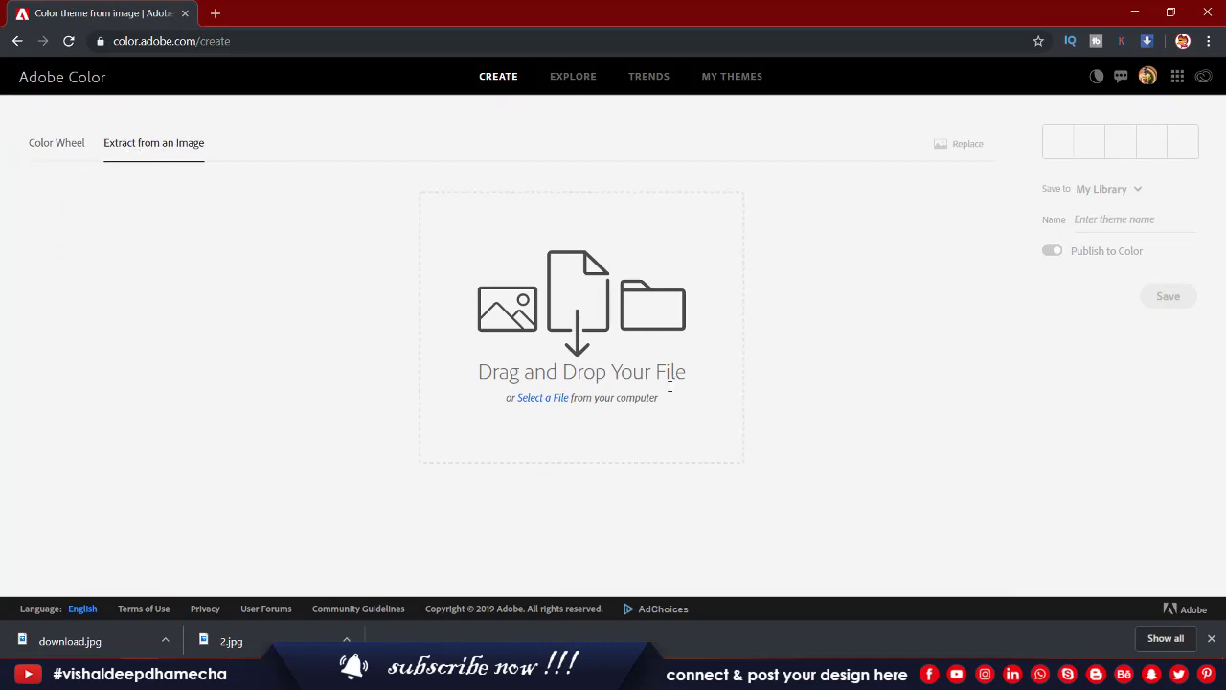
click(171, 675)
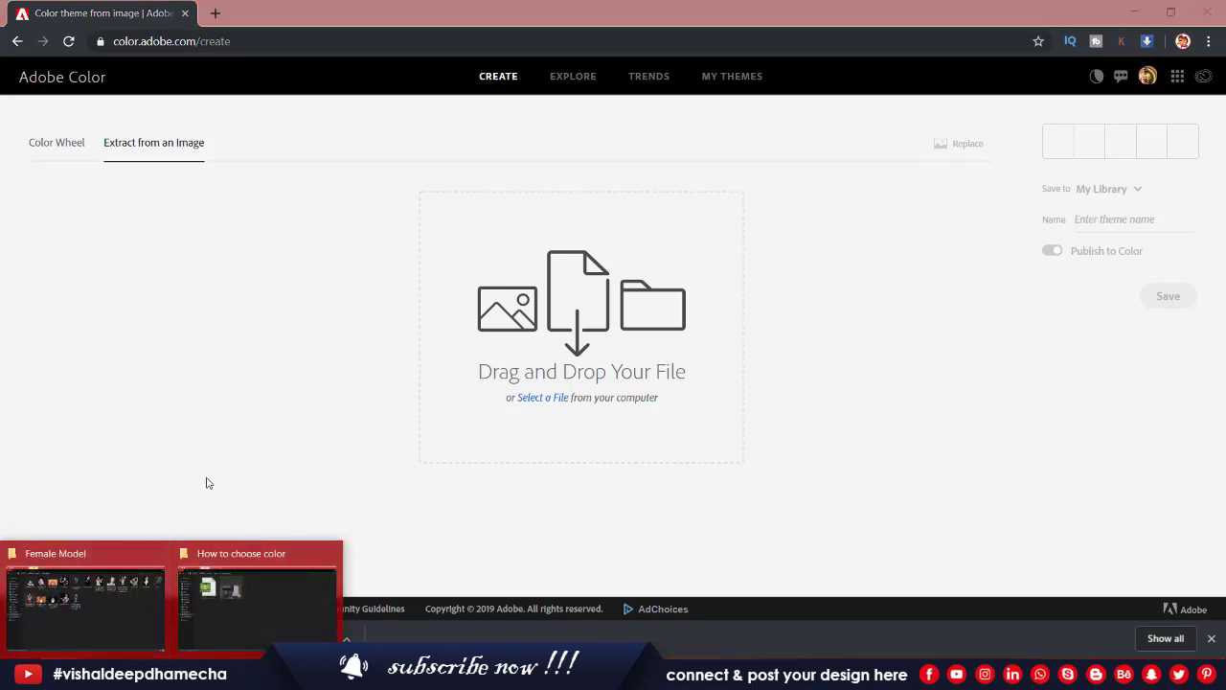
click(122, 579)
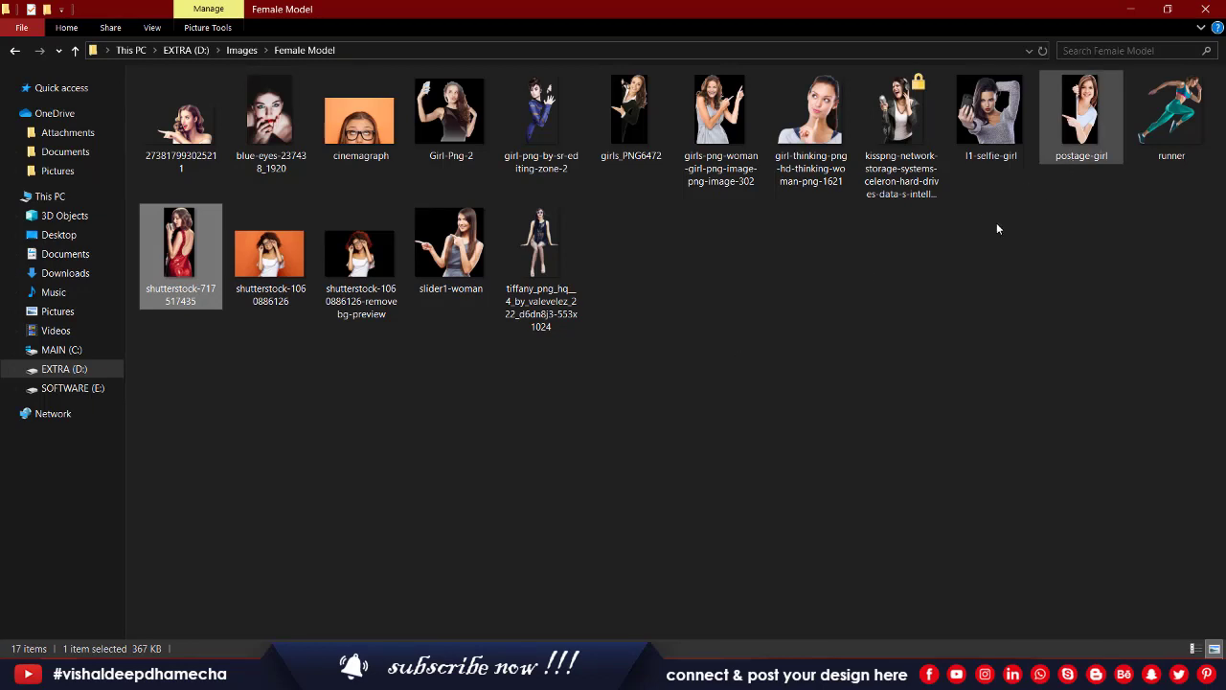
drag(172, 240, 635, 251)
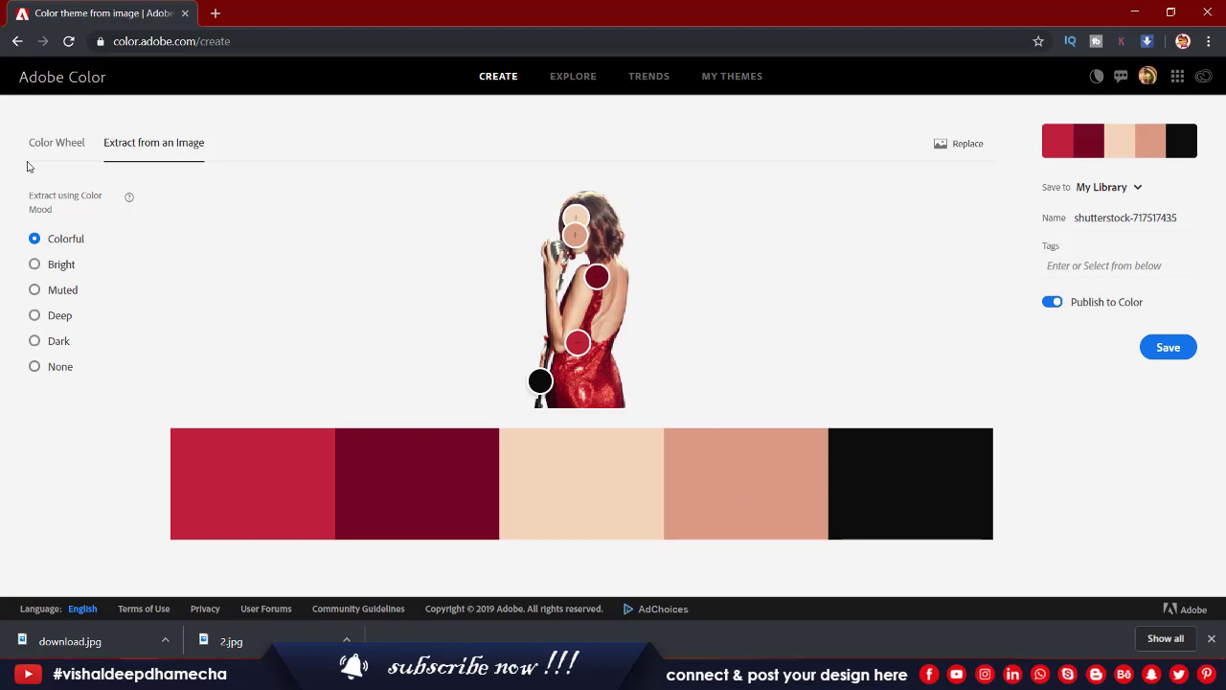
Show the extracted palette on the color wheel in CMYK mode and select the first swatch's hex code.
click(57, 143)
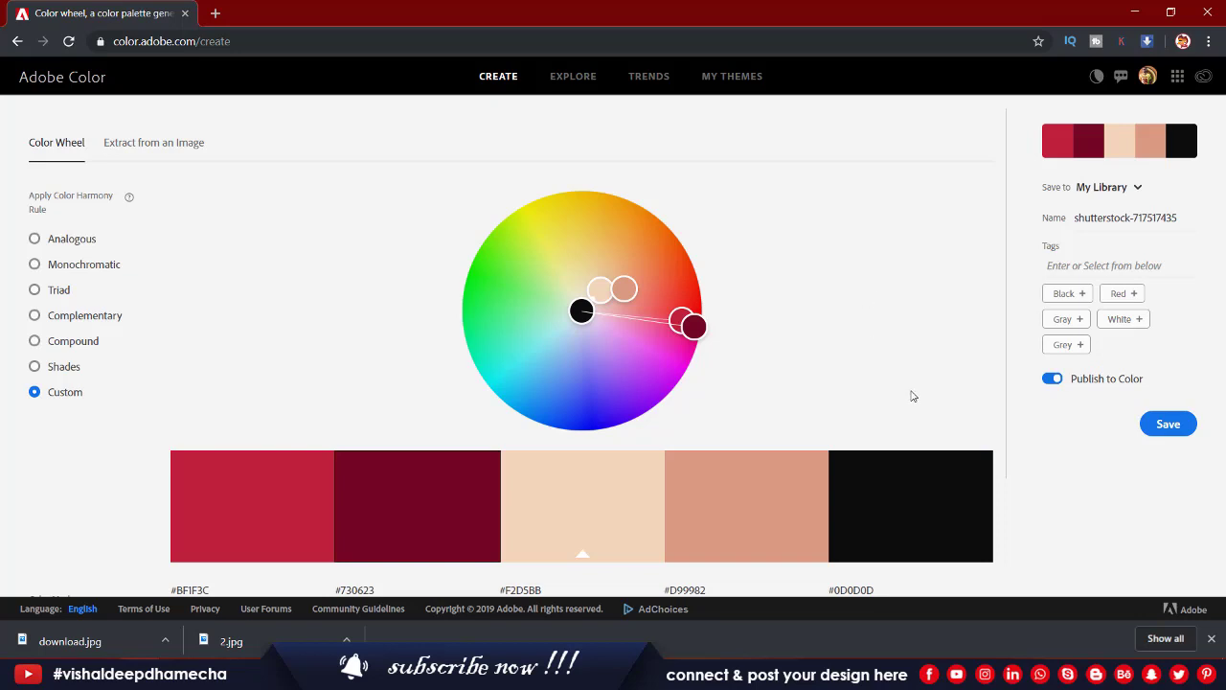
scroll(912, 395, down, 2)
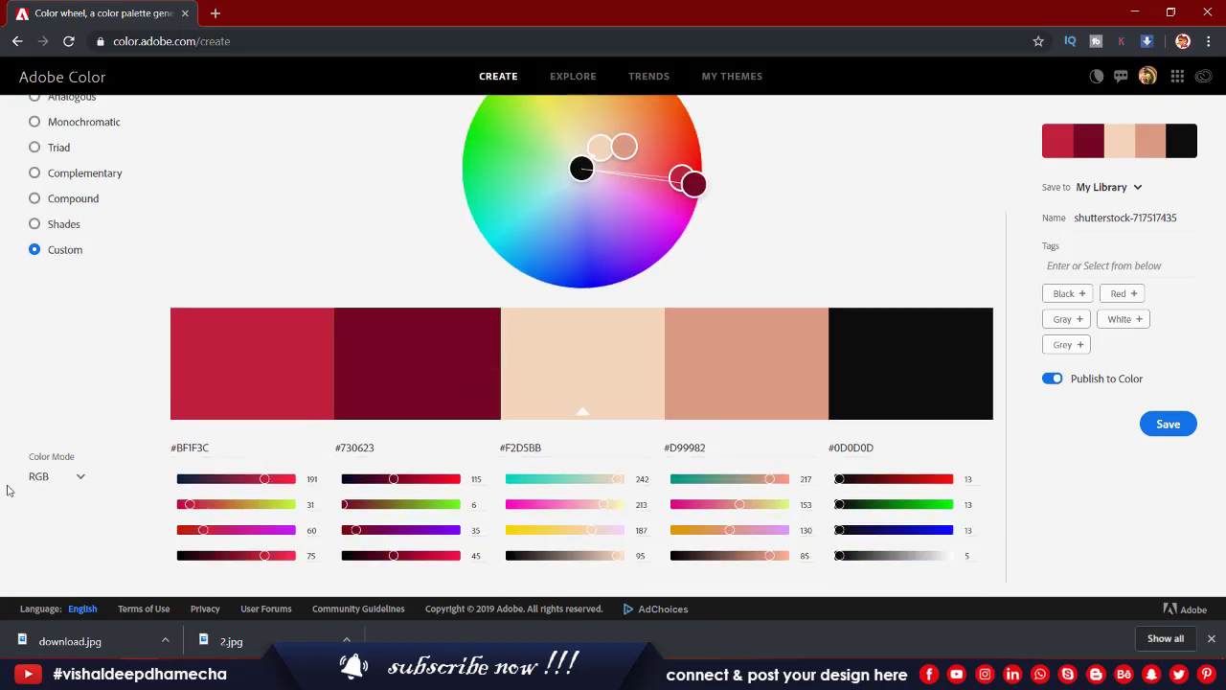
click(43, 479)
click(50, 538)
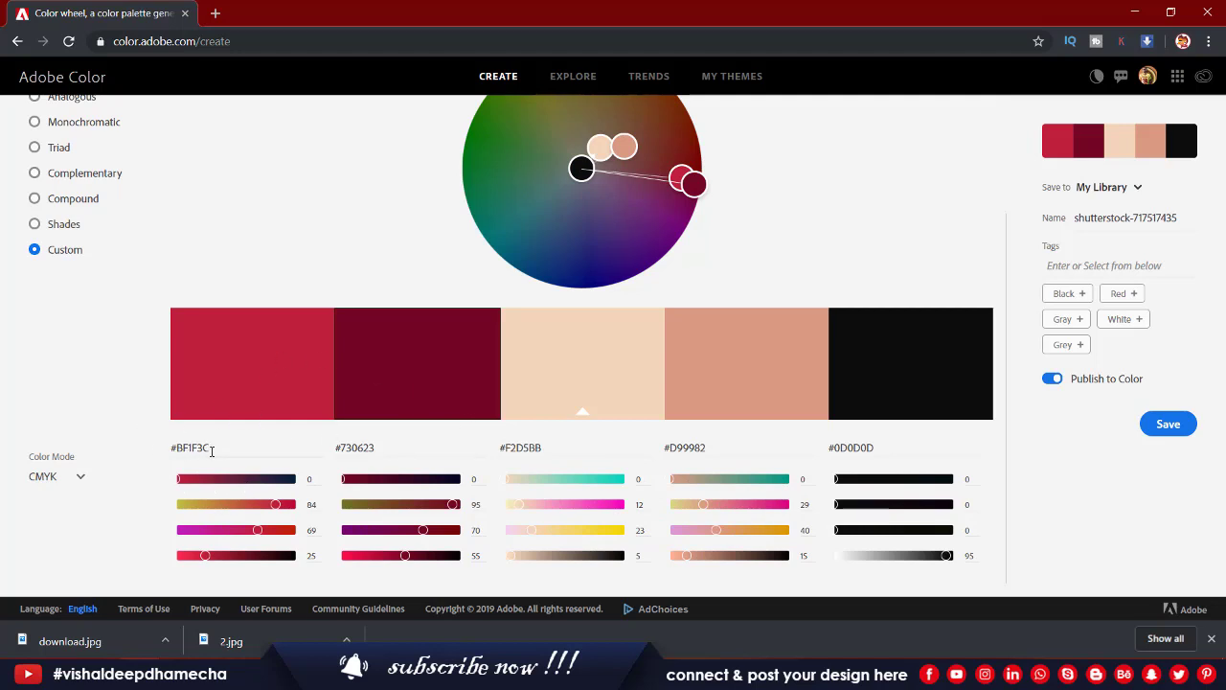
drag(211, 449, 162, 457)
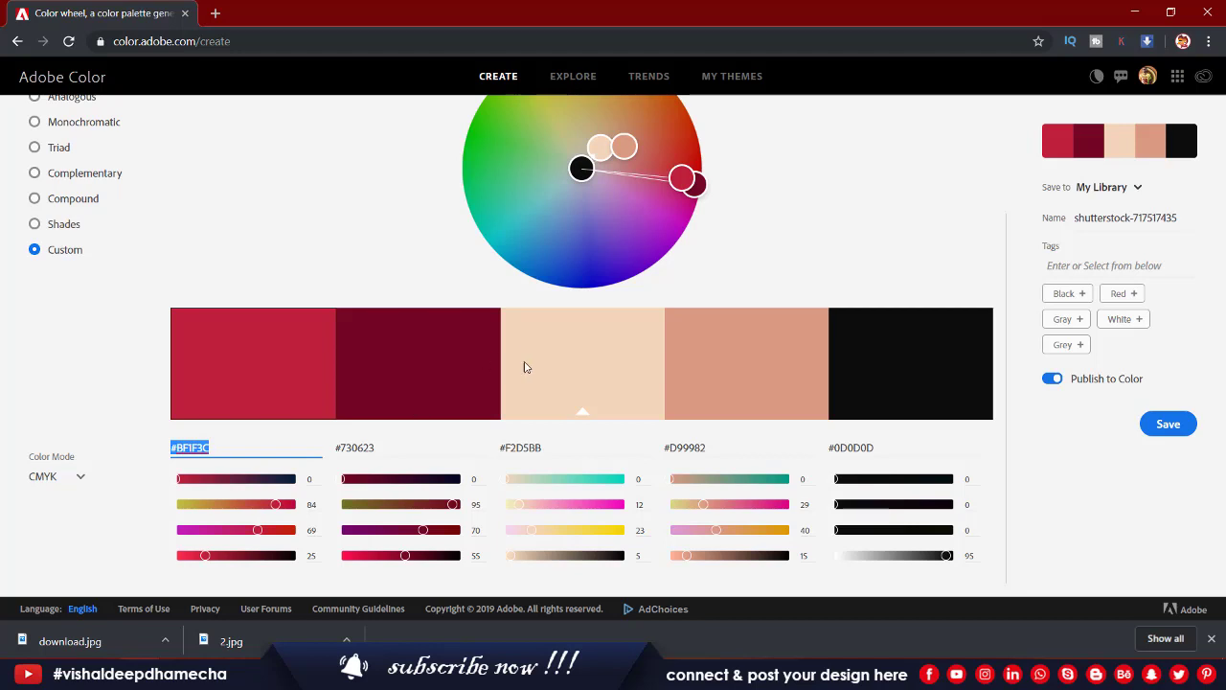